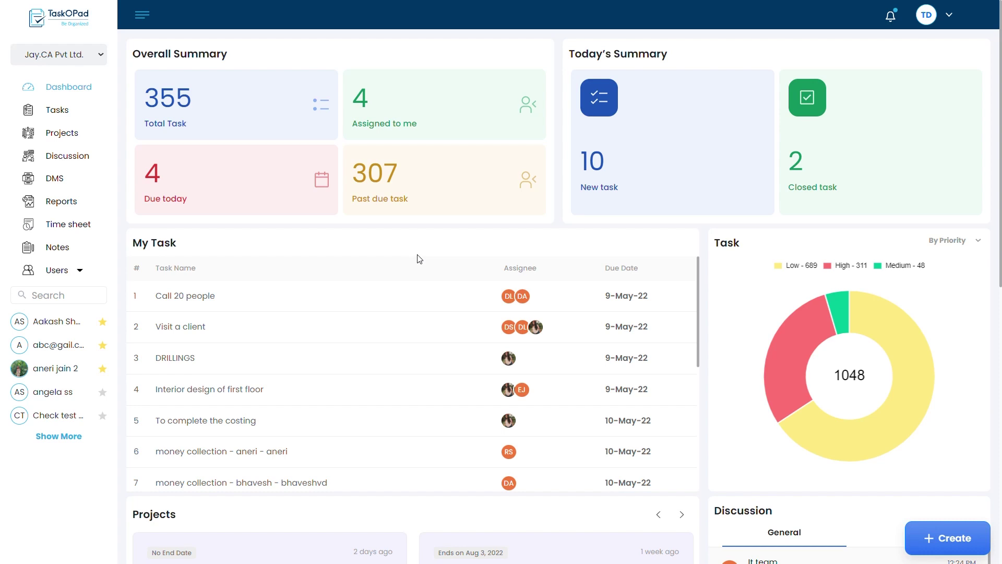
# Step: Open the Check List Template page in Jay.CA Pvt Ltd. company settings via Organization Management
pyautogui.click(927, 18)
pyautogui.click(899, 57)
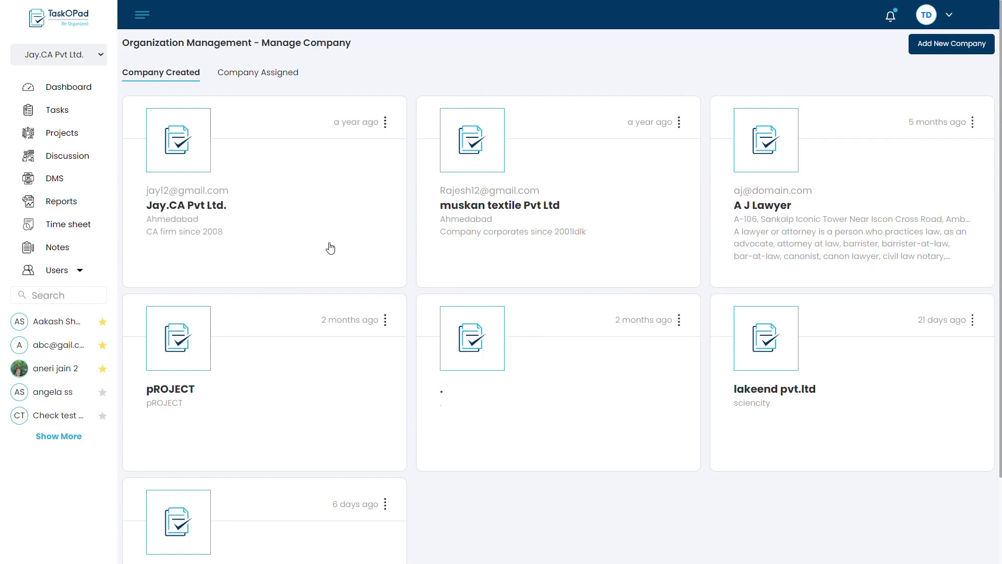
pyautogui.click(331, 248)
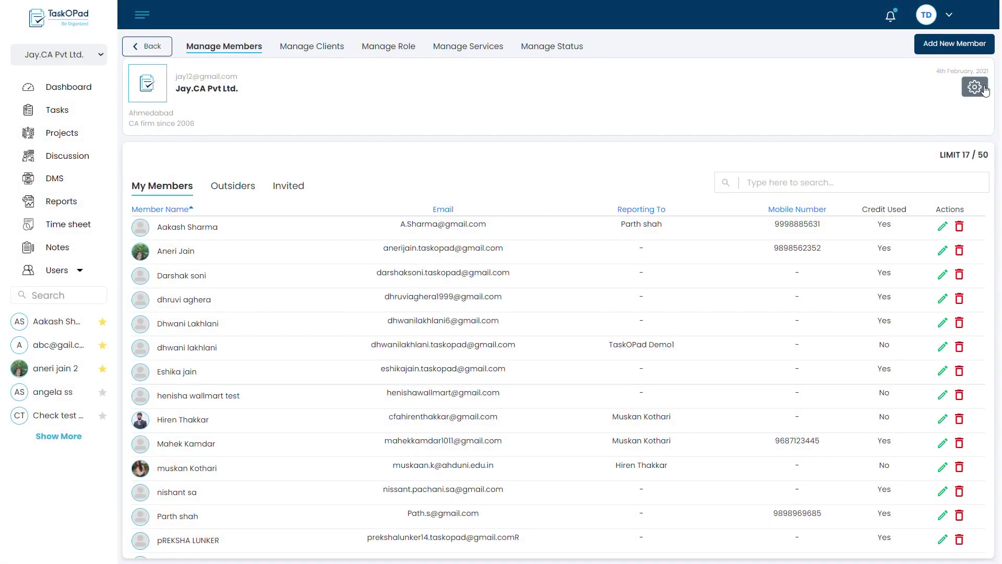
pyautogui.click(984, 91)
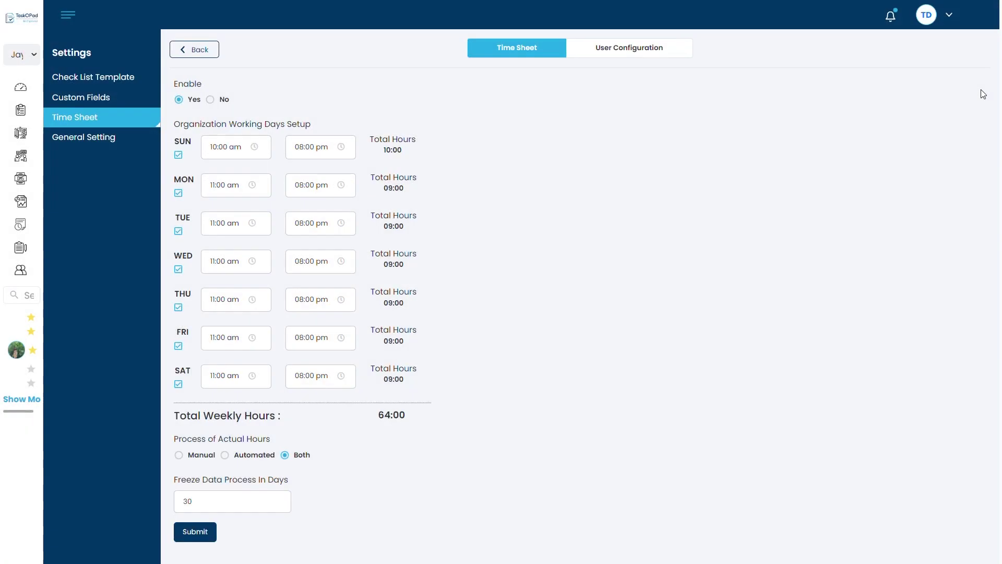
pyautogui.click(125, 79)
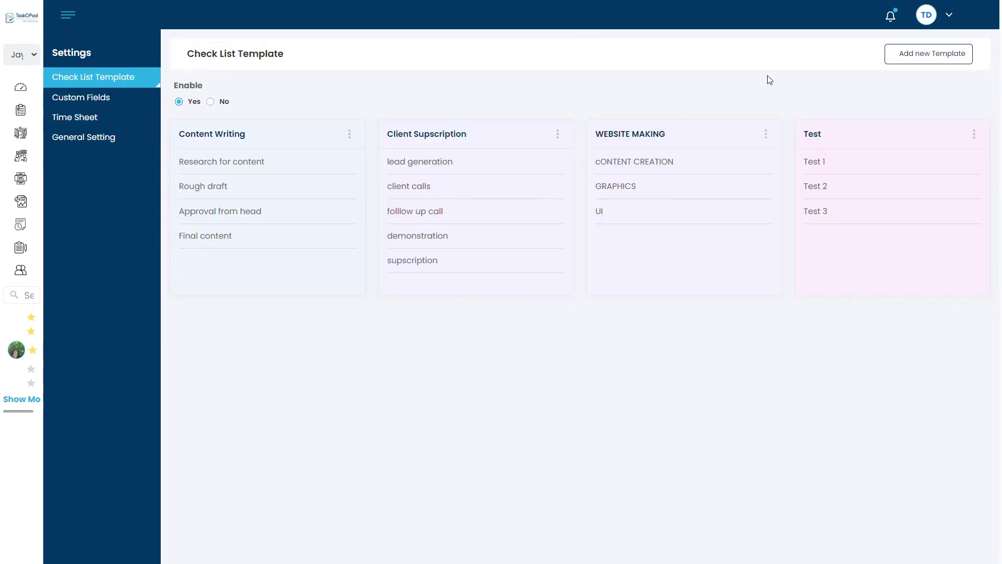
# Step: Start a new checklist template titled Content Process with items Research and Drafting of Content
pyautogui.click(929, 54)
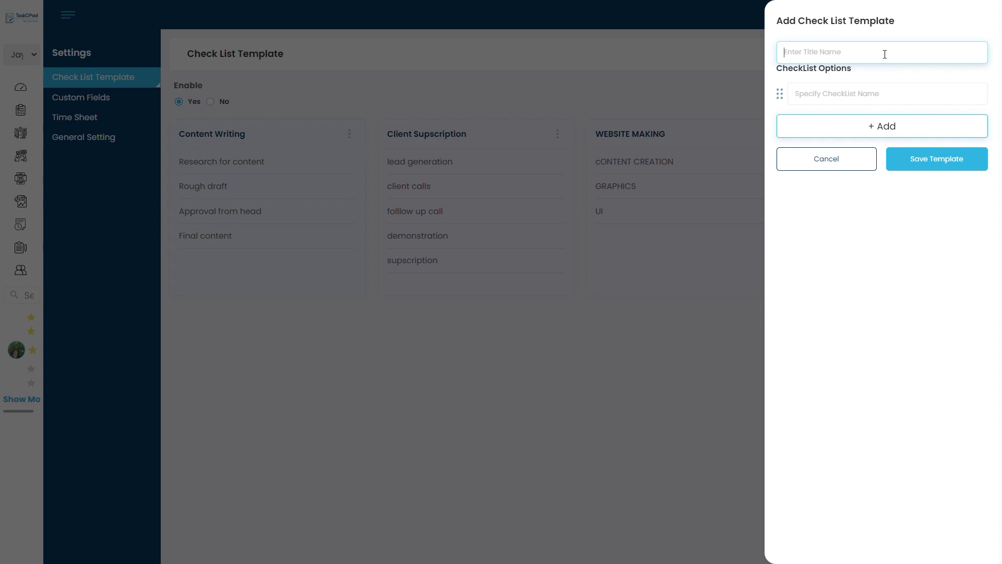
pyautogui.write('Content F')
pyautogui.write('rocess')
pyautogui.click(837, 101)
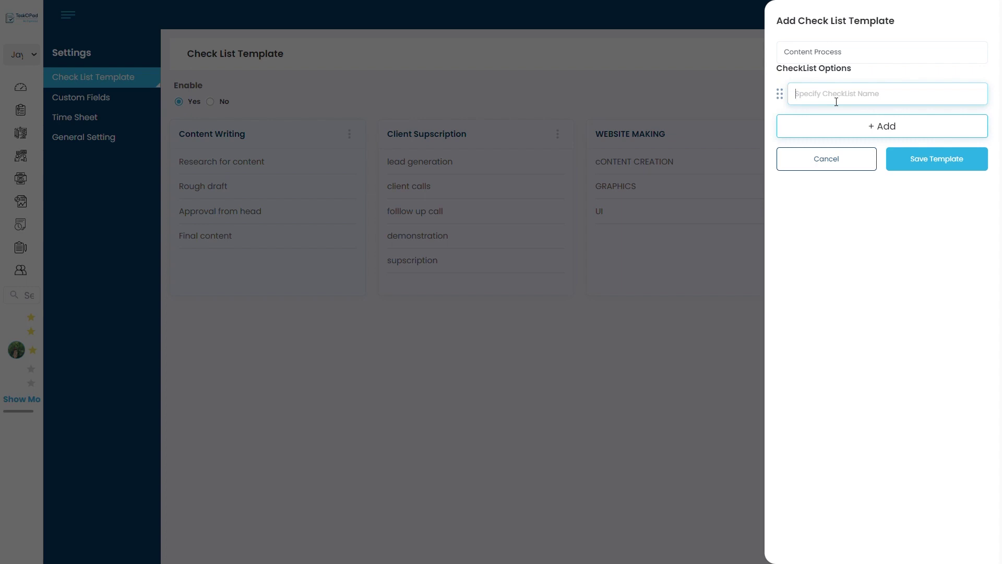
pyautogui.write('Research')
pyautogui.click(854, 130)
pyautogui.write('D')
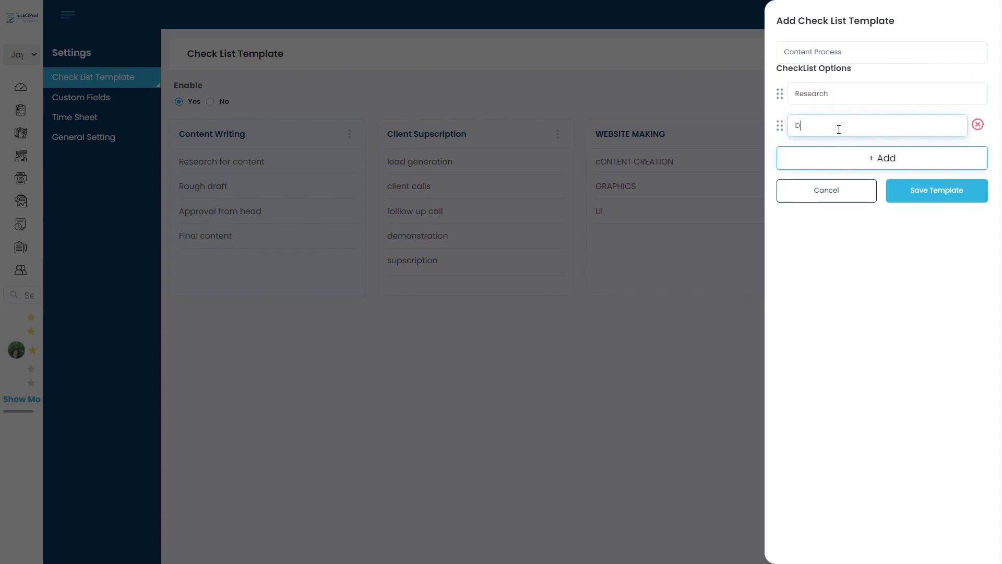
pyautogui.write('rafting of Content')
# Step: Add items Approval of Draft, Design of Content and Final Content, then save the template
pyautogui.click(860, 163)
pyautogui.write('A')
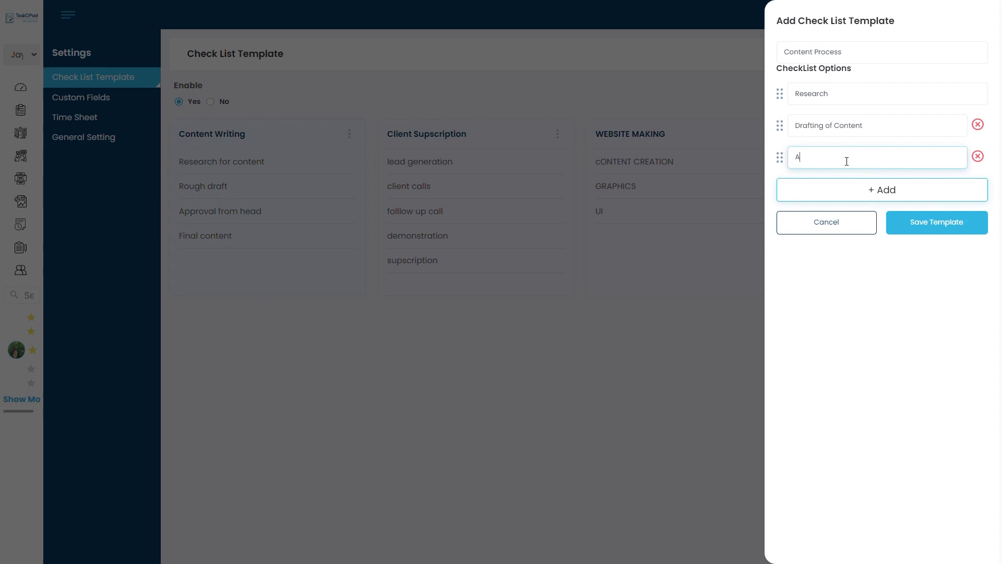
pyautogui.write('pproval of Draft')
pyautogui.click(838, 196)
pyautogui.write('Des')
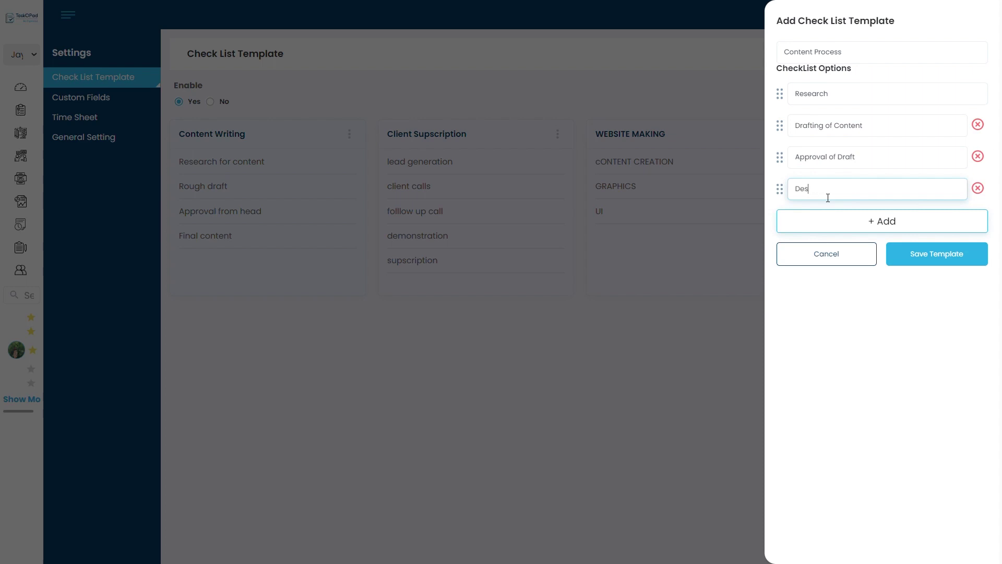
pyautogui.write('ign of Content')
pyautogui.click(839, 216)
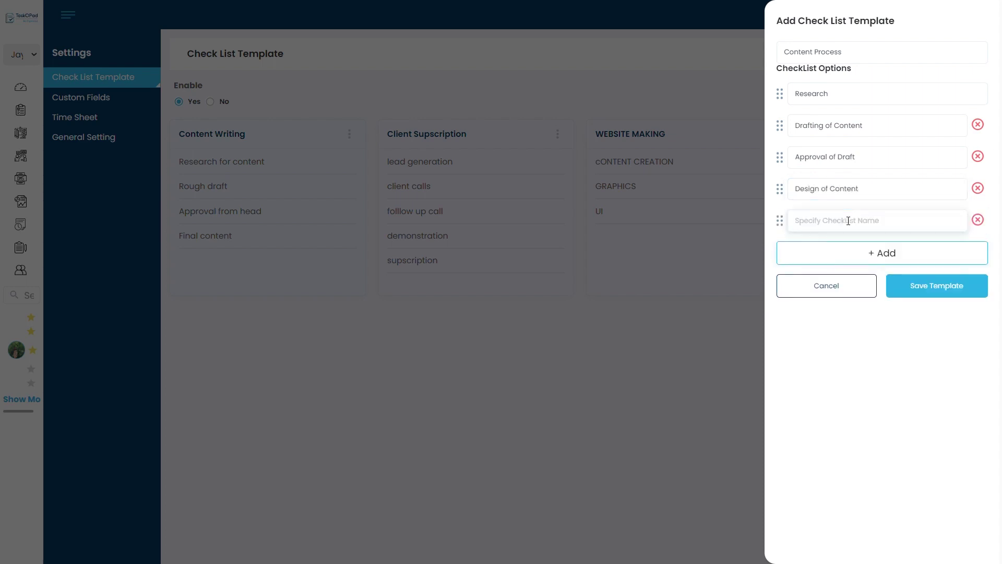
pyautogui.write('Fin')
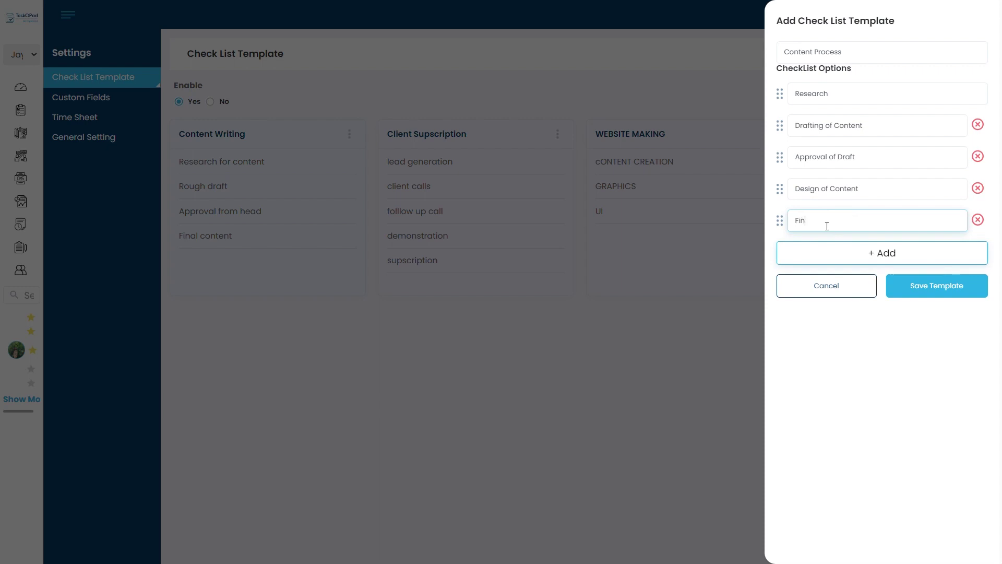
pyautogui.write('al Content')
pyautogui.click(947, 296)
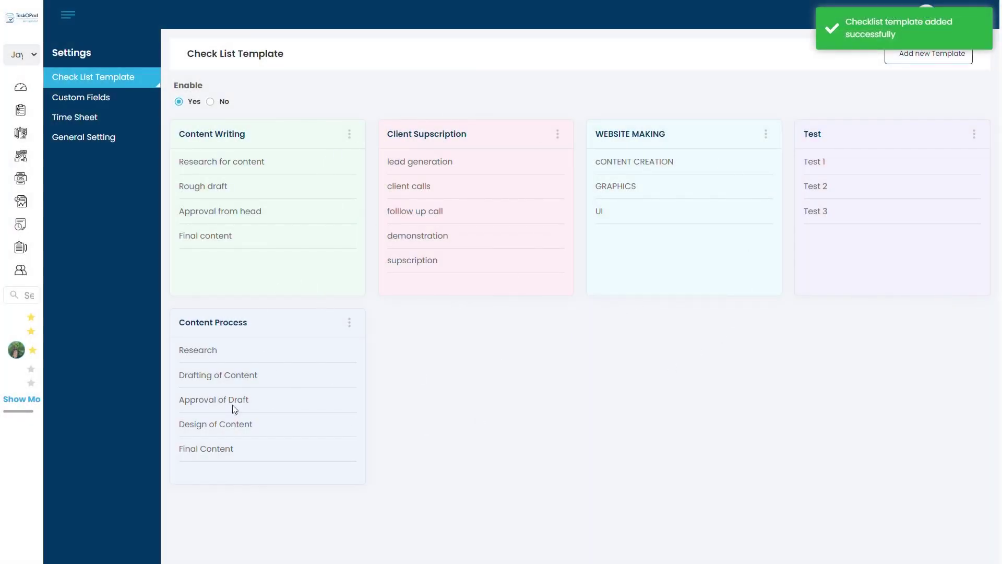
pyautogui.click(354, 330)
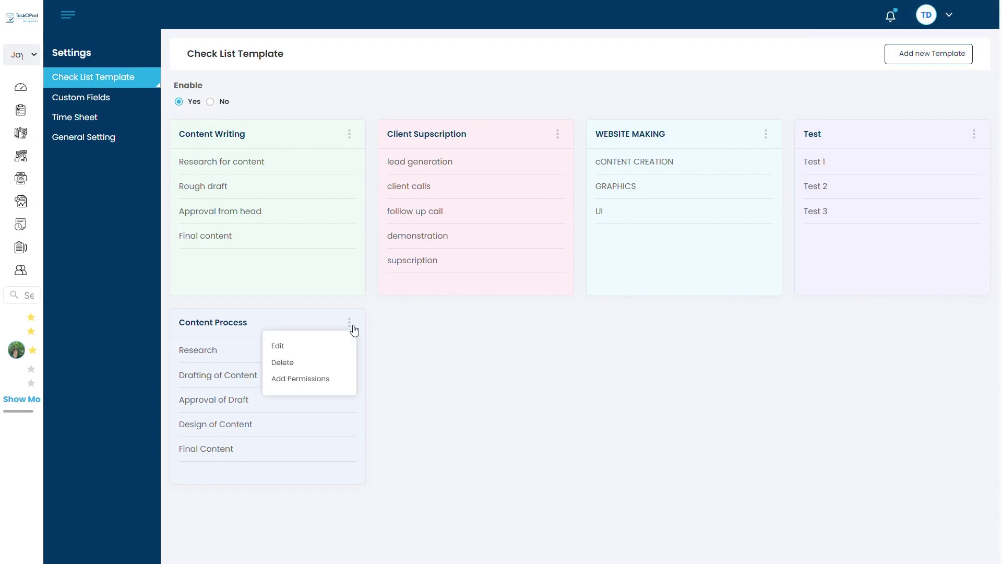
pyautogui.click(336, 380)
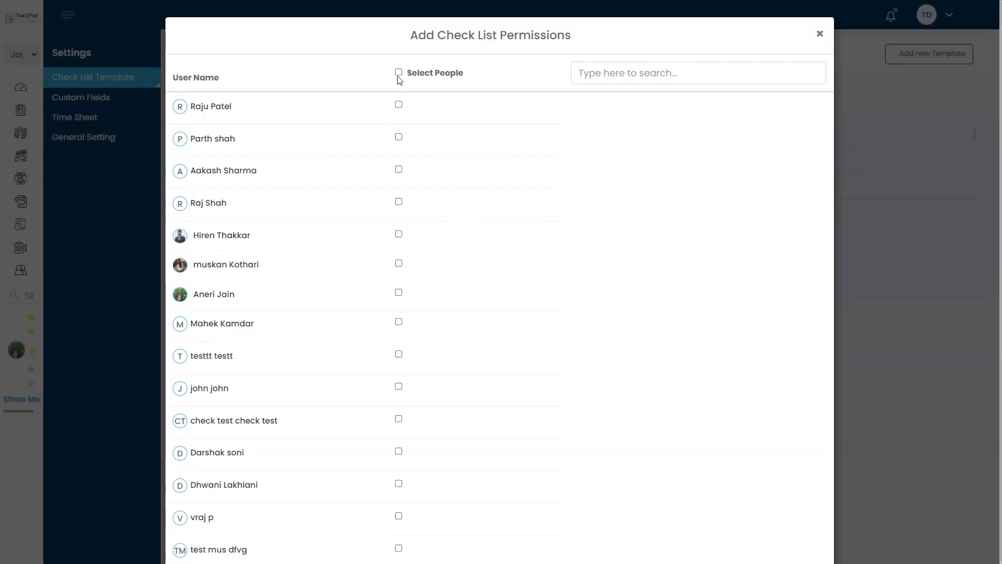
pyautogui.click(399, 73)
pyautogui.click(399, 73)
pyautogui.click(398, 137)
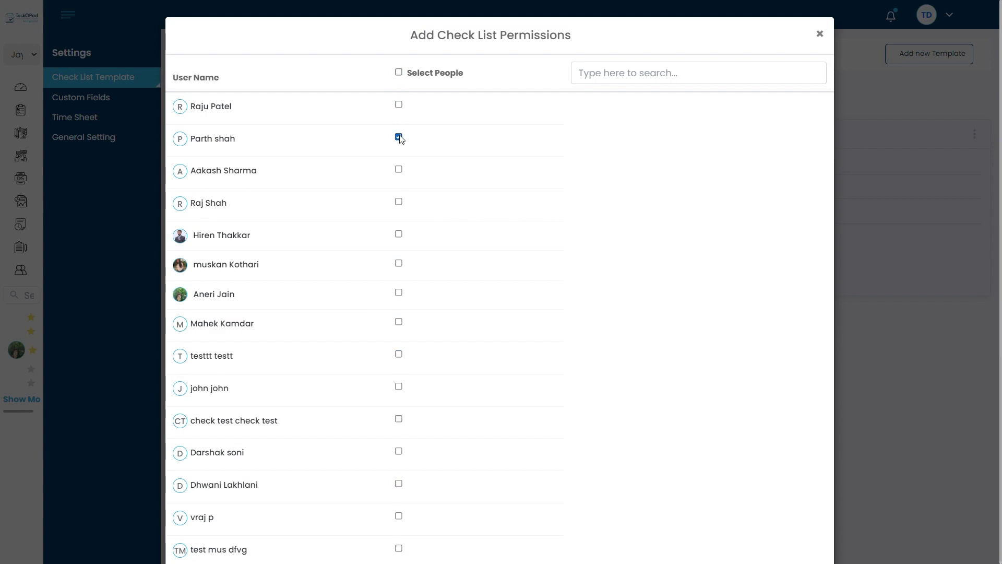
pyautogui.click(398, 104)
pyautogui.click(399, 72)
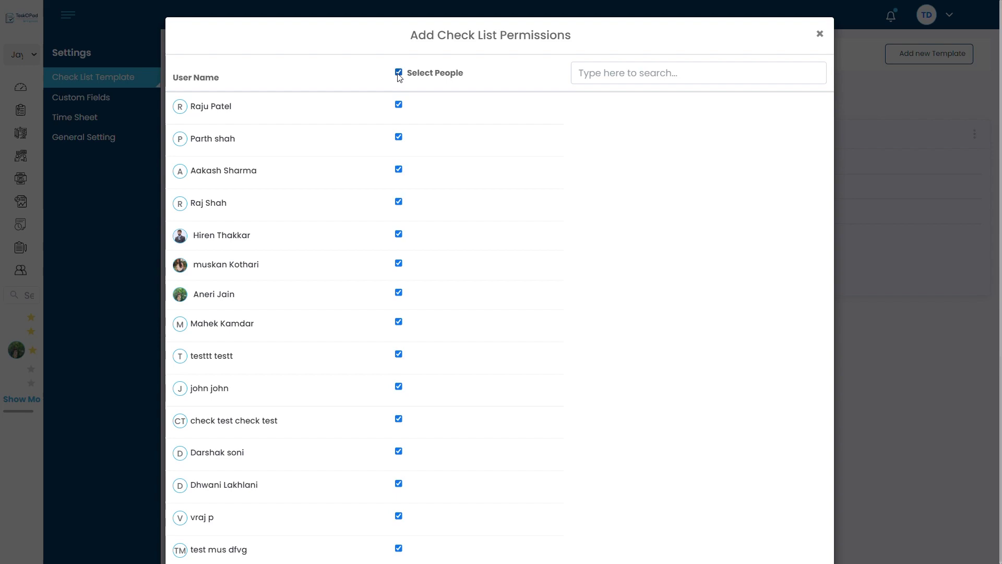
pyautogui.click(399, 72)
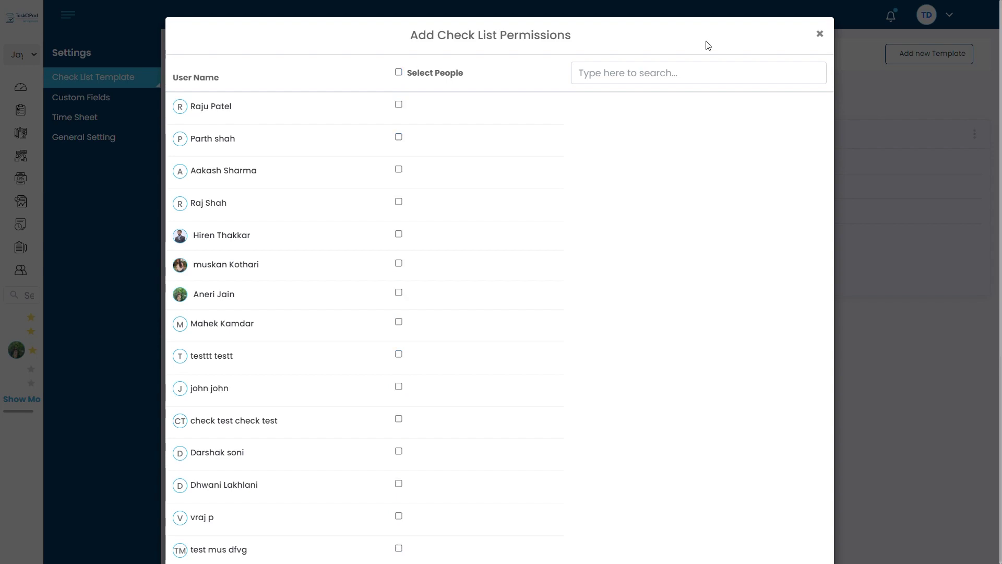
pyautogui.click(820, 35)
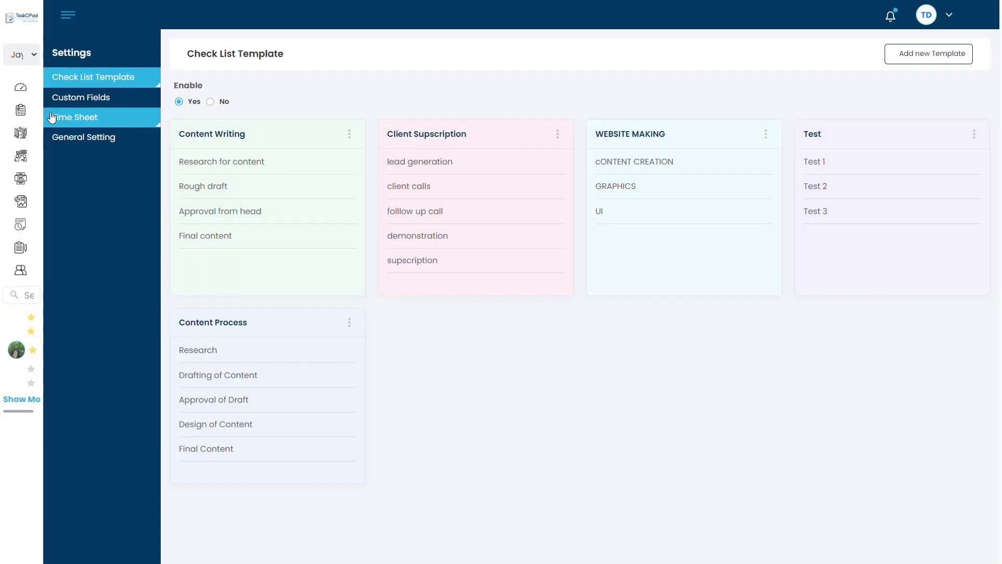
# Step: Start a new task named 'Covid-19 post' with a due date of 9 May 2022
pyautogui.click(47, 113)
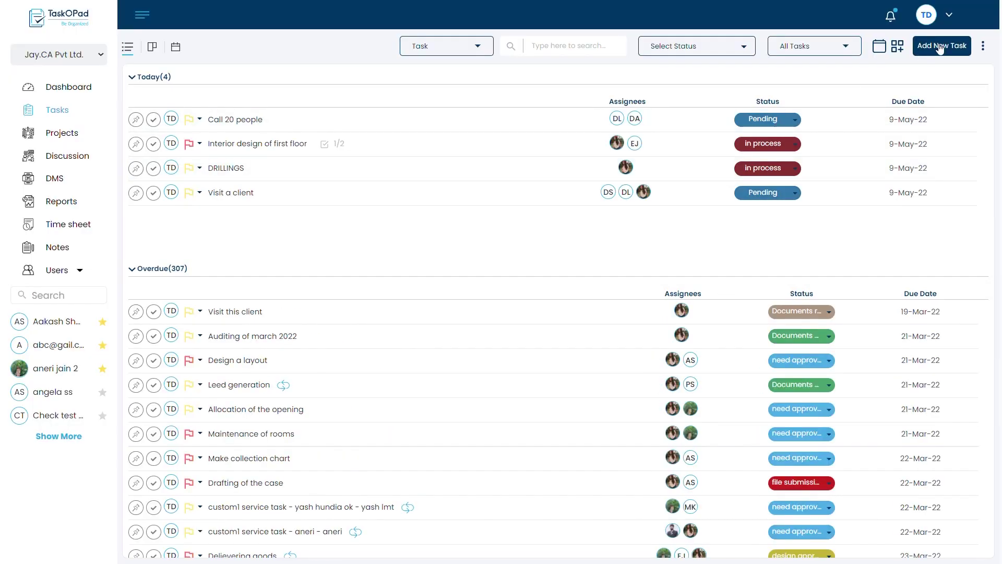
pyautogui.click(940, 47)
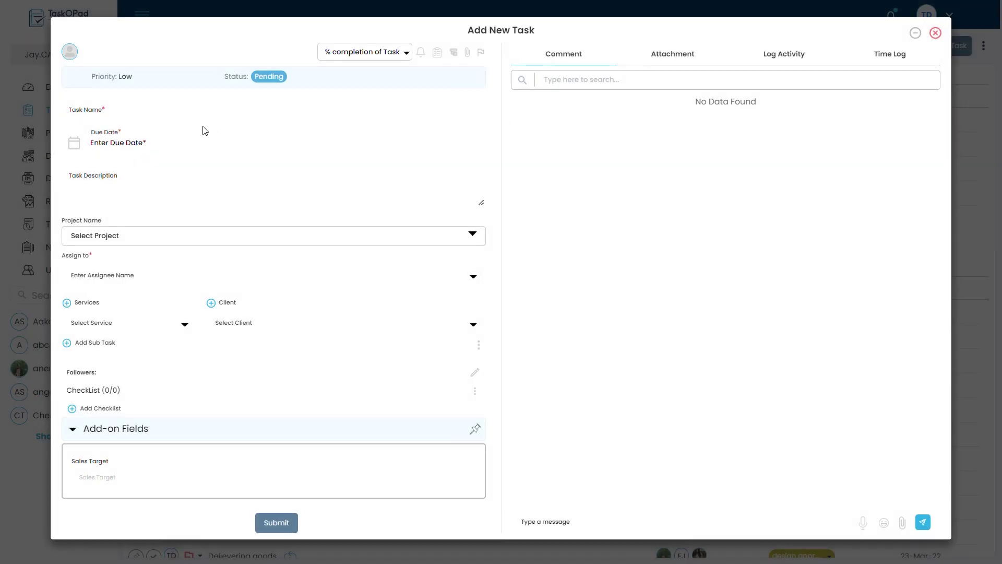
pyautogui.click(200, 120)
pyautogui.write('Co')
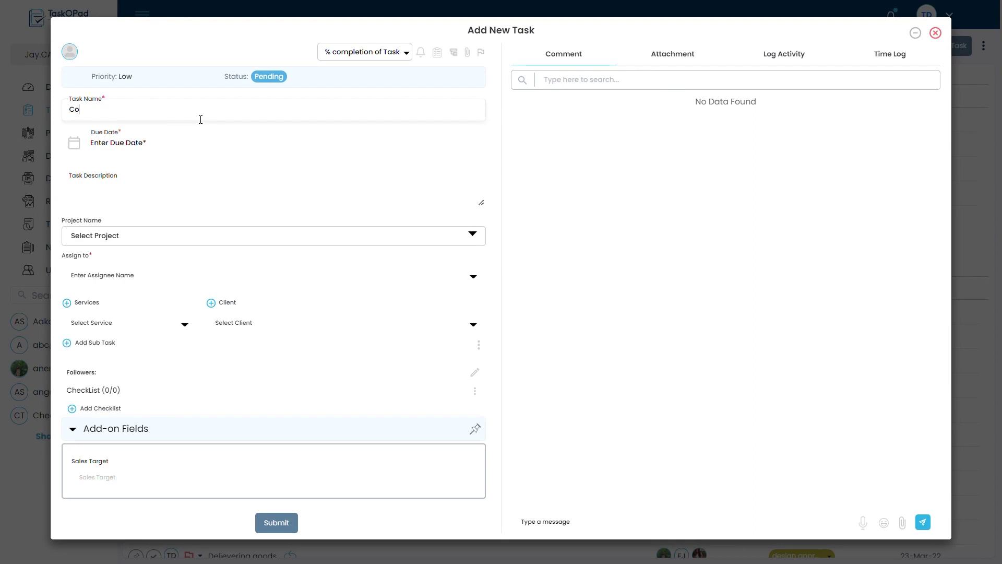
pyautogui.write('vid-19 post')
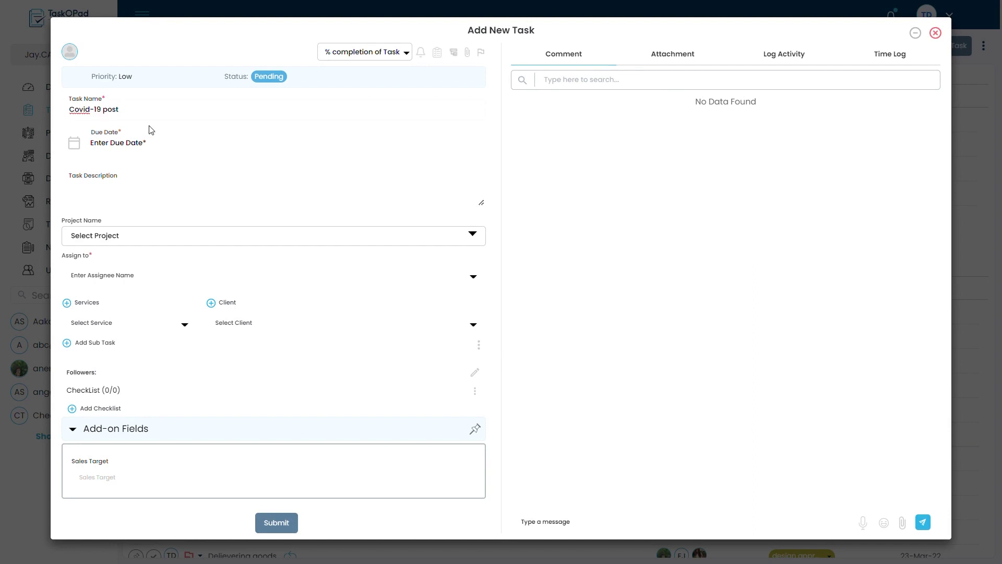
pyautogui.click(149, 138)
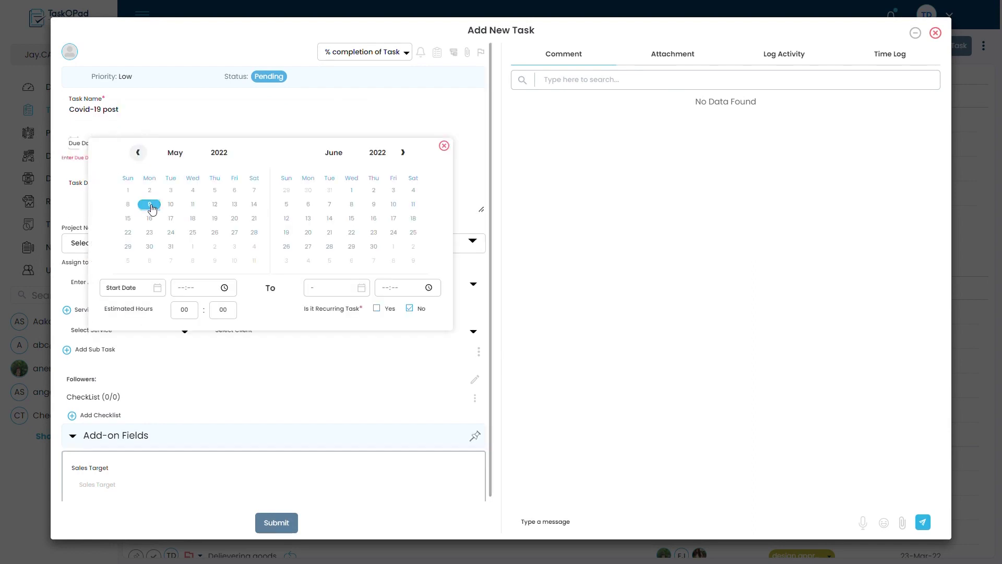
pyautogui.click(150, 204)
pyautogui.click(443, 146)
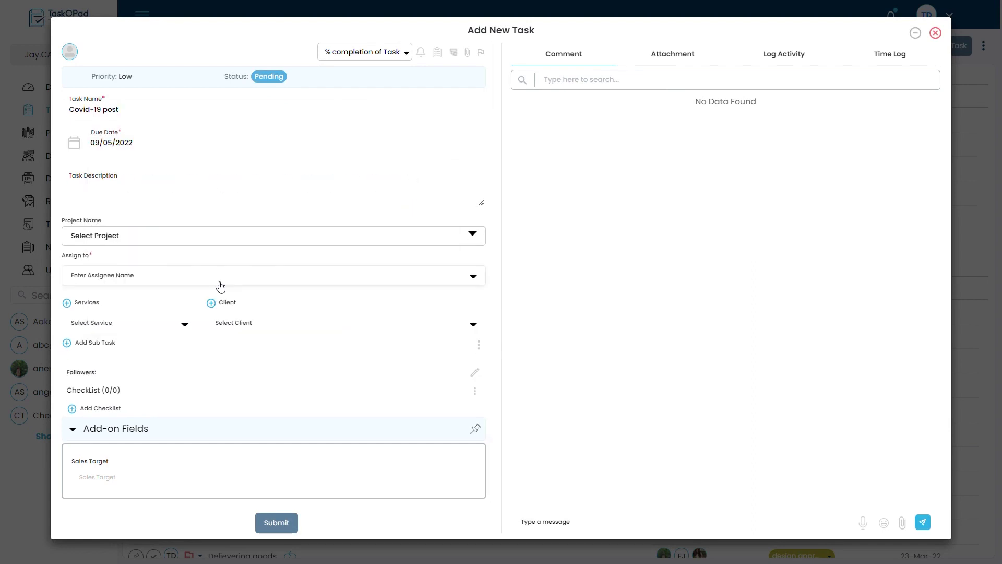
# Step: Search for the team member and select them as the task's assignee
pyautogui.click(179, 286)
pyautogui.click(139, 342)
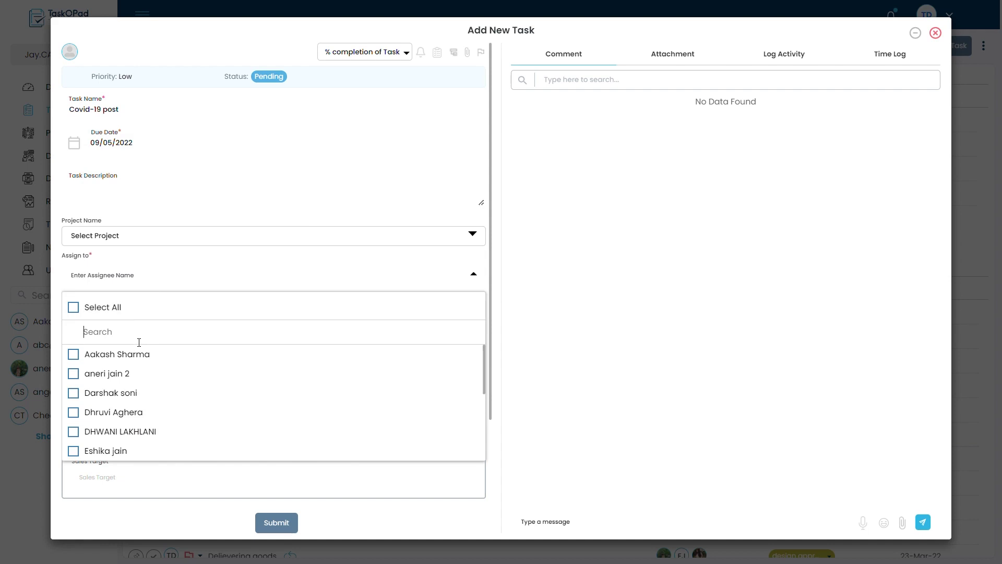
pyautogui.write('musk')
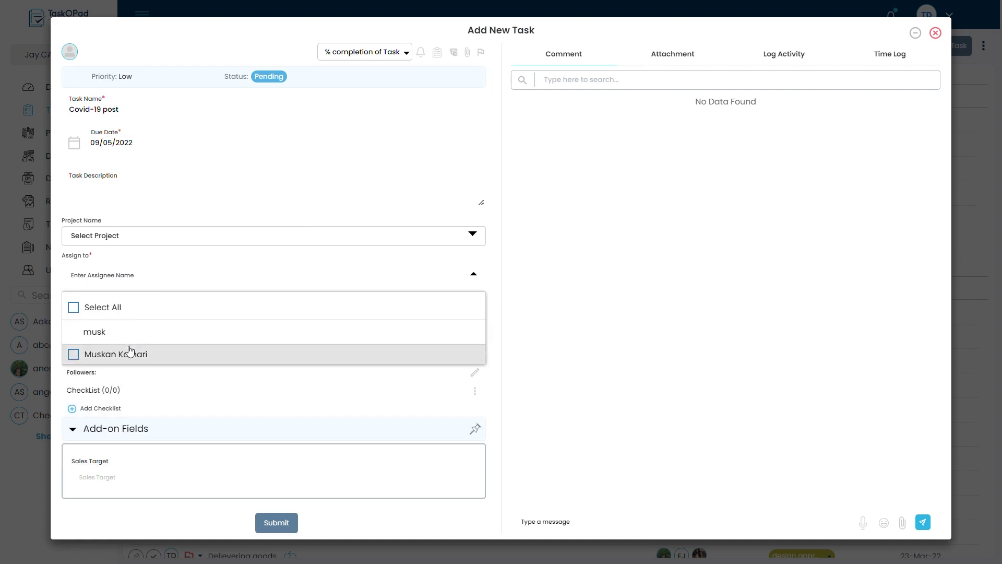
pyautogui.click(127, 351)
pyautogui.click(582, 289)
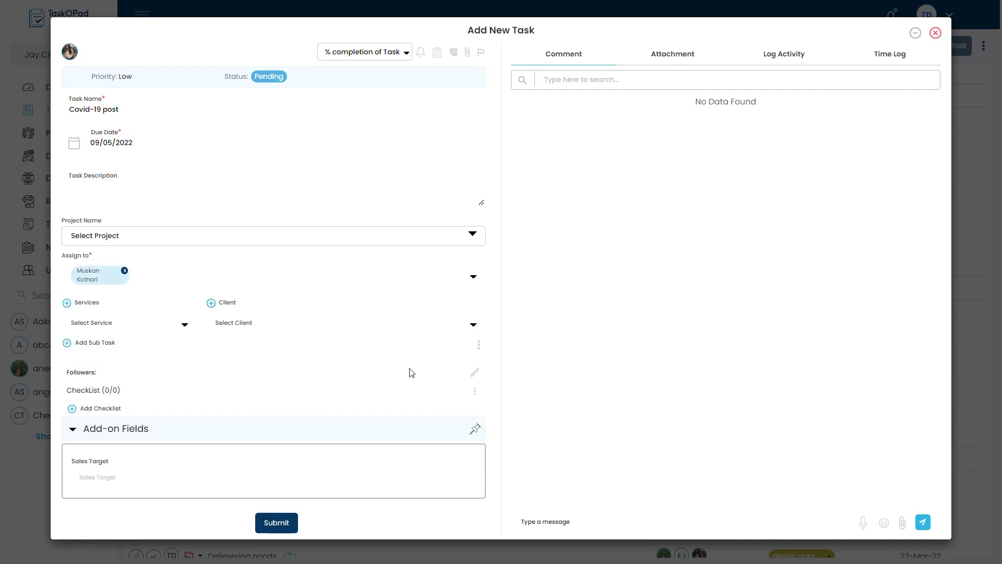
# Step: Import the Content Process template's five checklist items into the Covid-19 post task
pyautogui.click(479, 398)
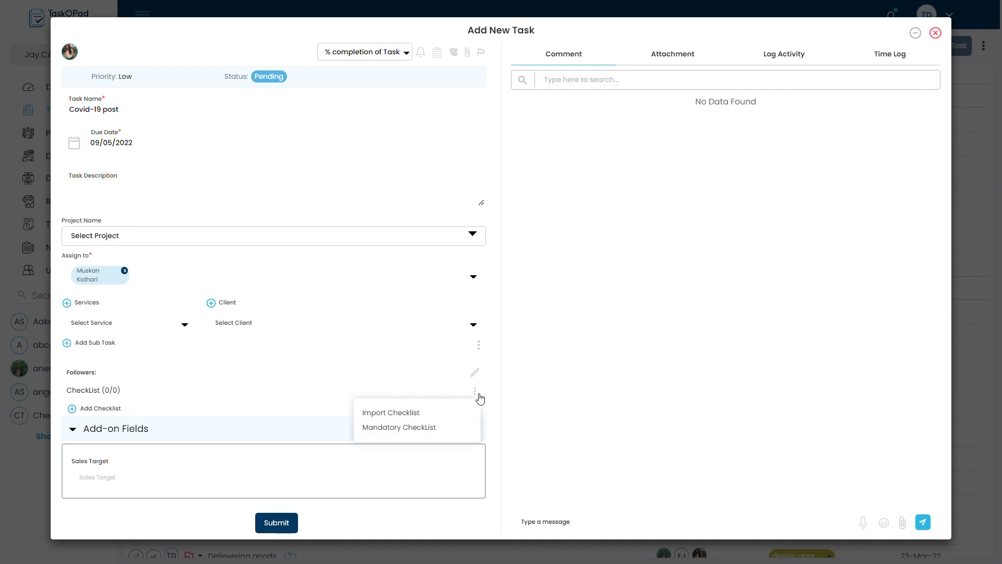
pyautogui.click(447, 415)
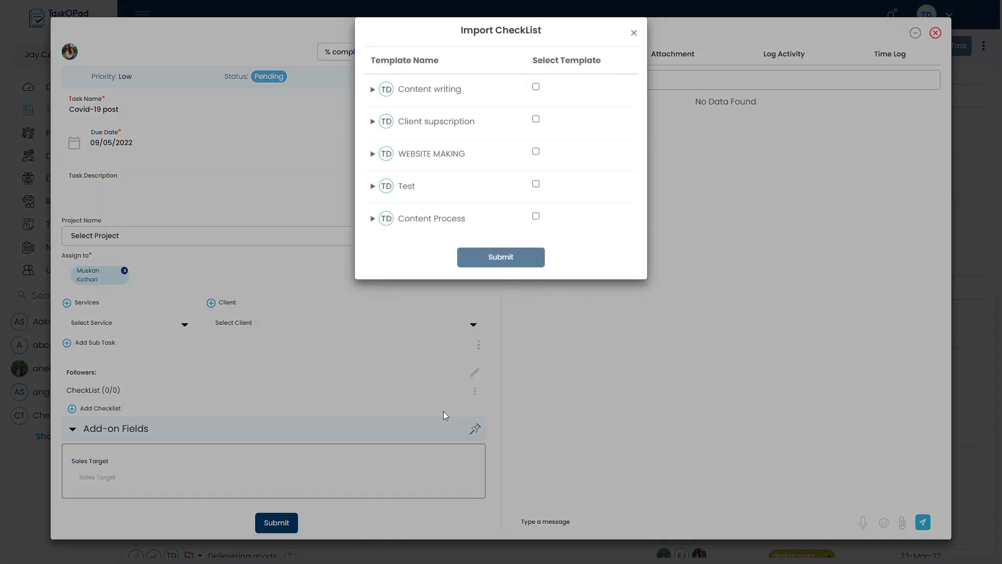
pyautogui.click(537, 217)
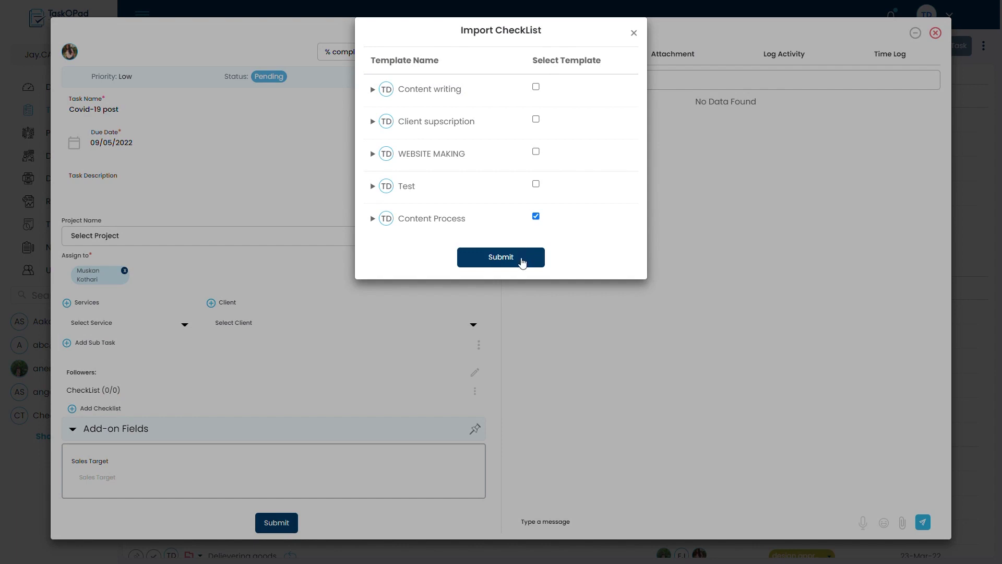
pyautogui.click(522, 261)
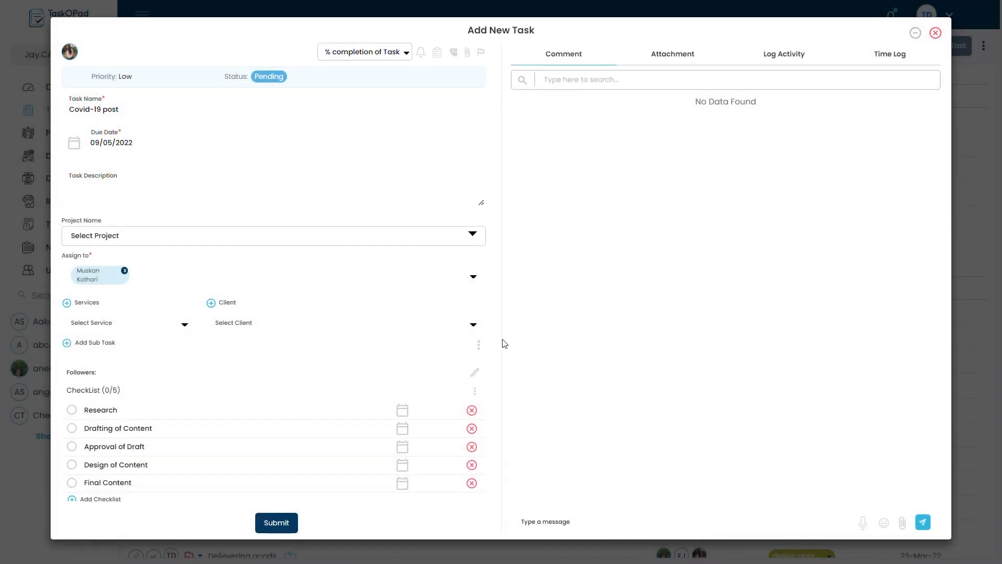
pyautogui.click(479, 346)
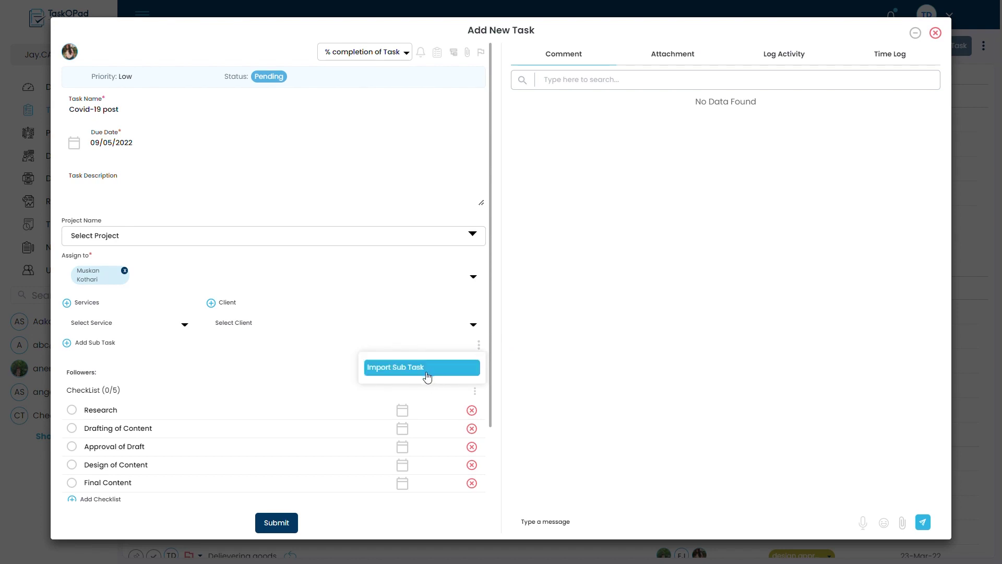
pyautogui.click(527, 365)
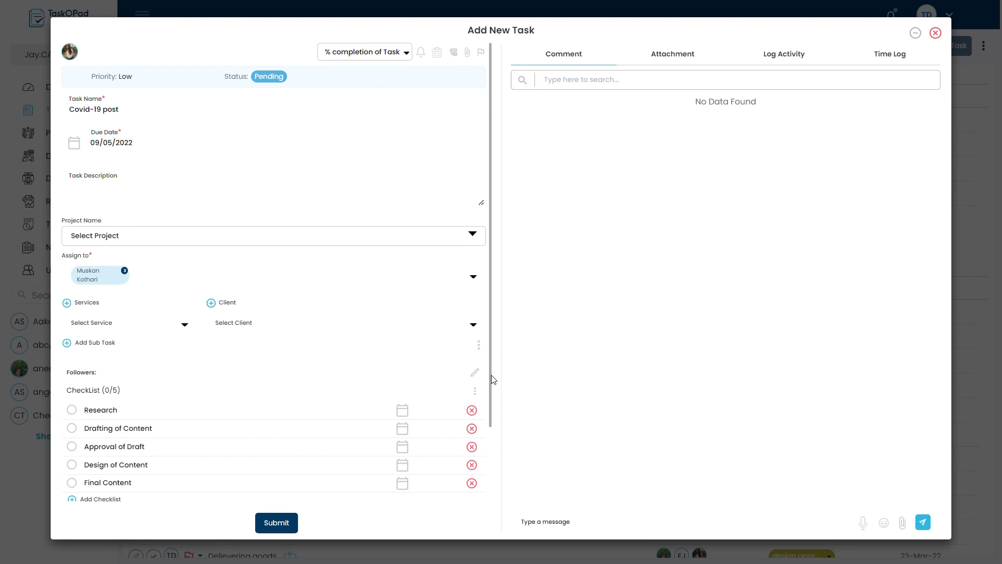
pyautogui.moveTo(491, 375); pyautogui.dragTo(497, 438)
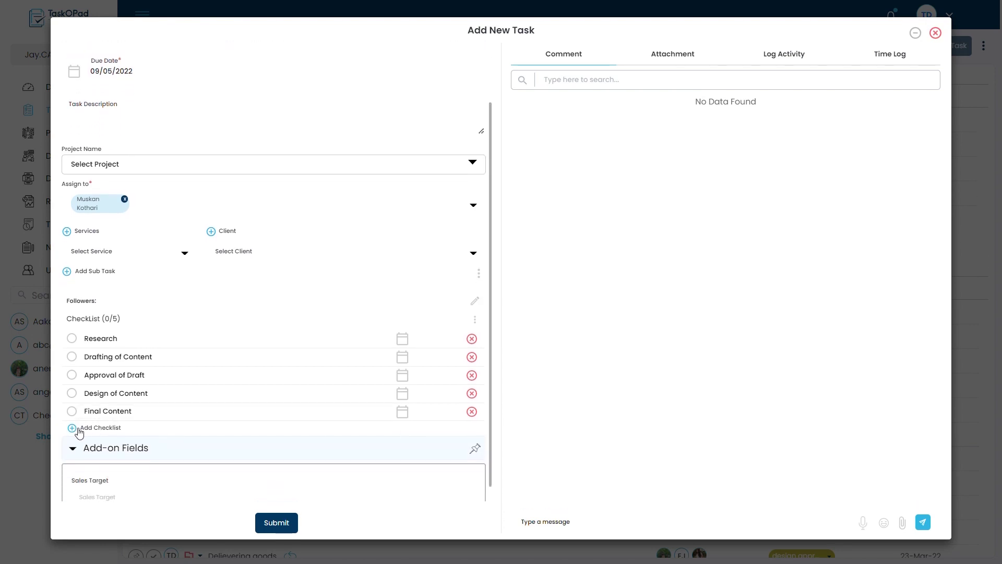
# Step: Add a 'Posted on social media' checklist item and mark the checklist as mandatory
pyautogui.click(79, 433)
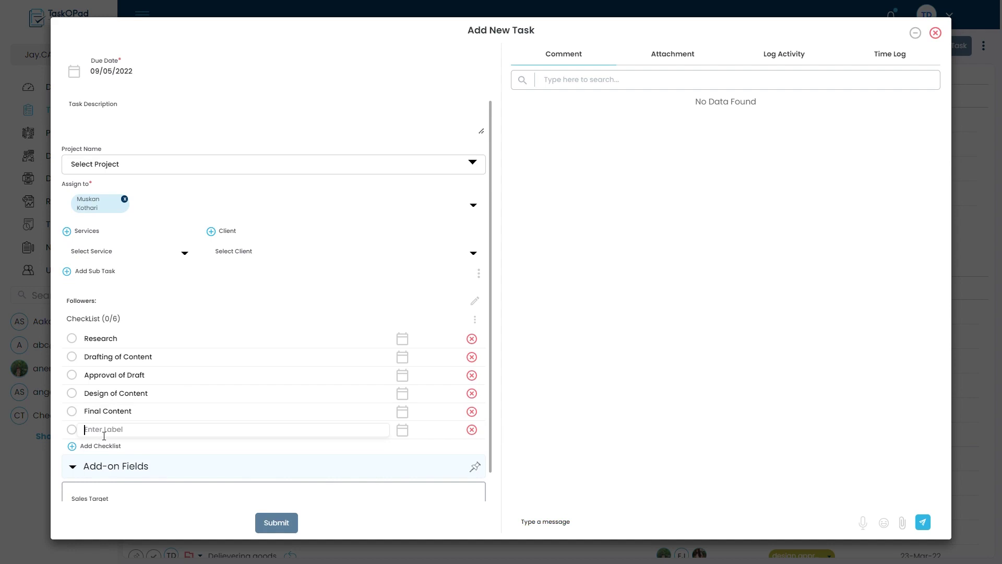
pyautogui.write('P')
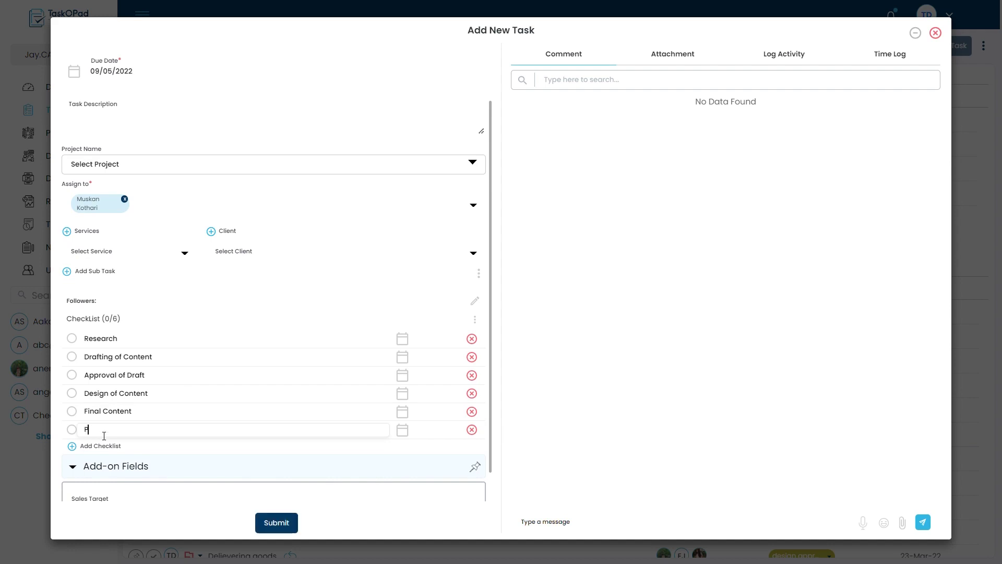
pyautogui.write('osted on social media')
pyautogui.click(415, 332)
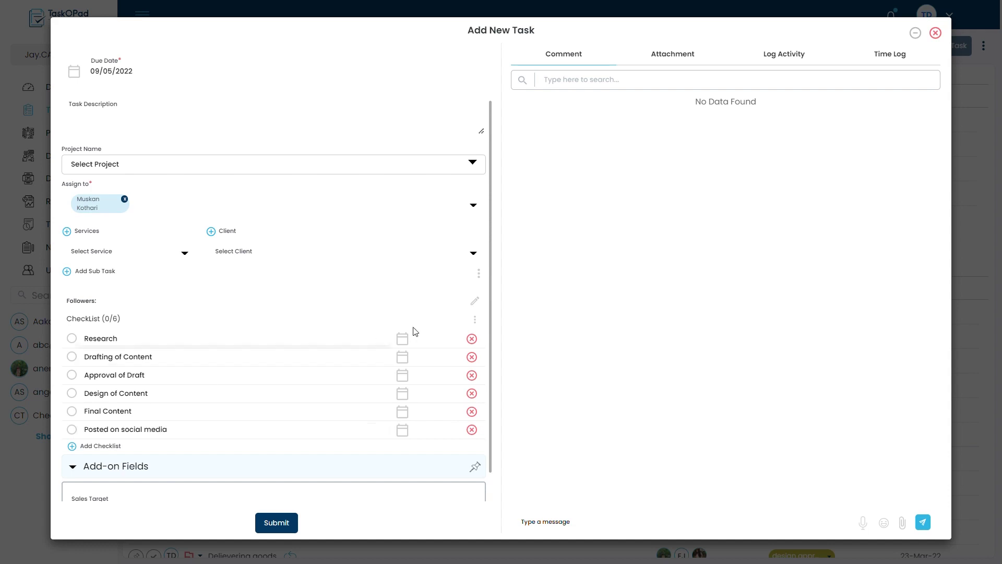
pyautogui.click(475, 319)
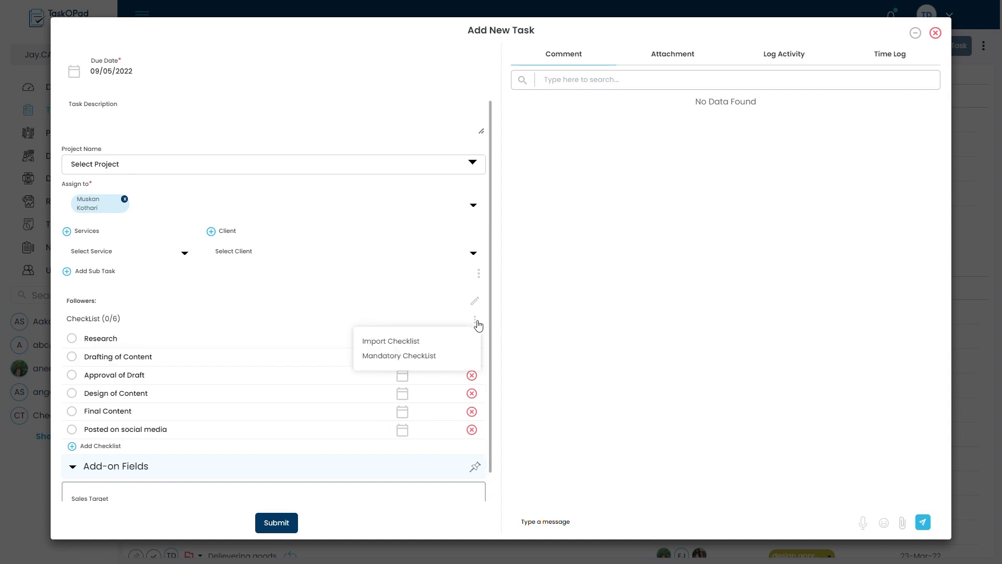
pyautogui.click(446, 356)
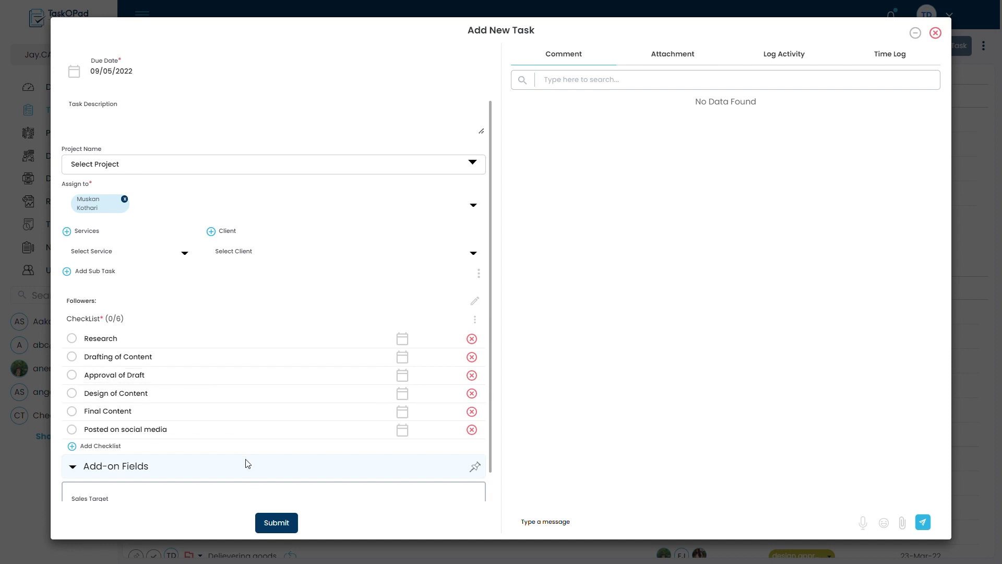
# Step: Save the new task, then reopen Covid-19 post from the Tasks list for editing
pyautogui.click(285, 524)
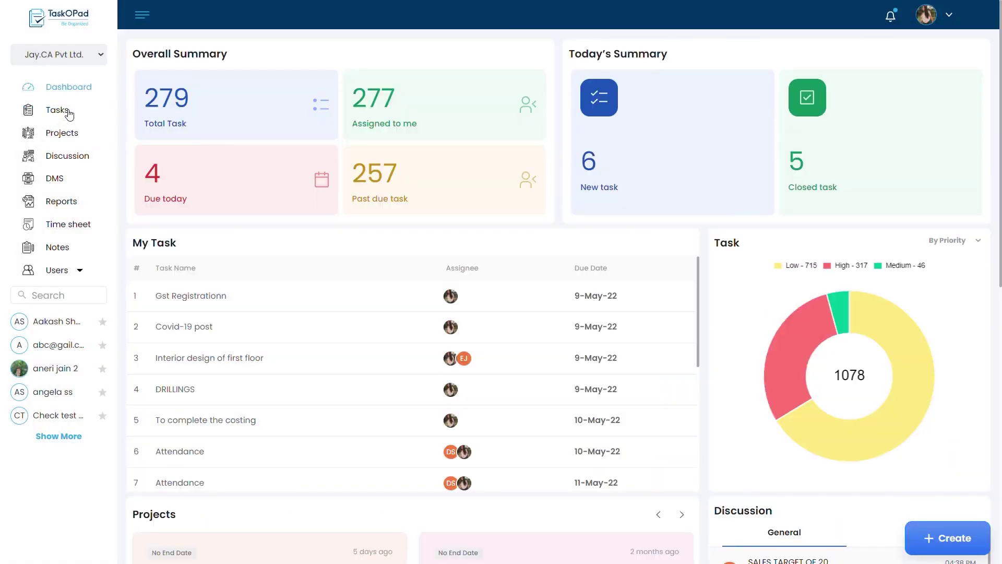
pyautogui.click(67, 111)
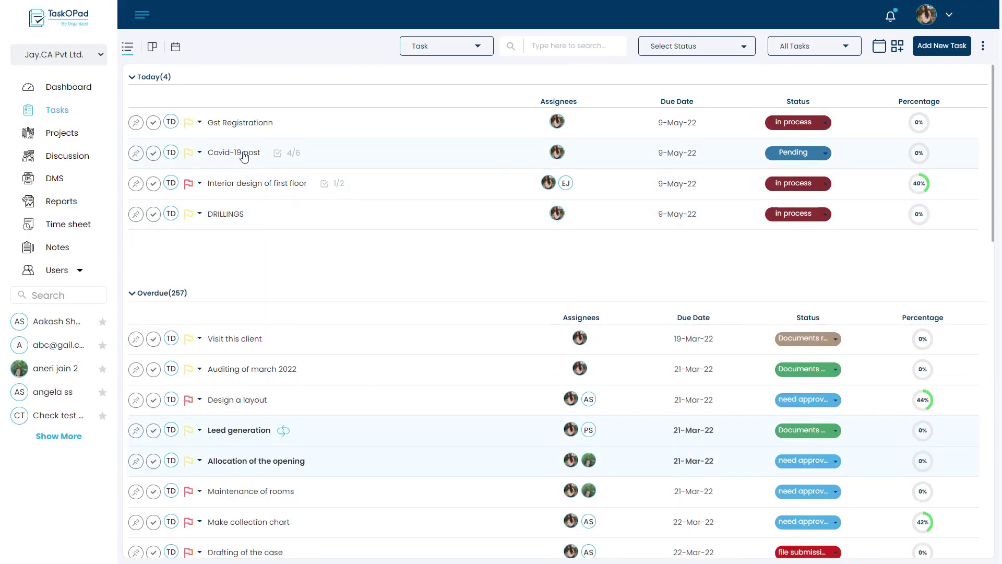
pyautogui.click(243, 155)
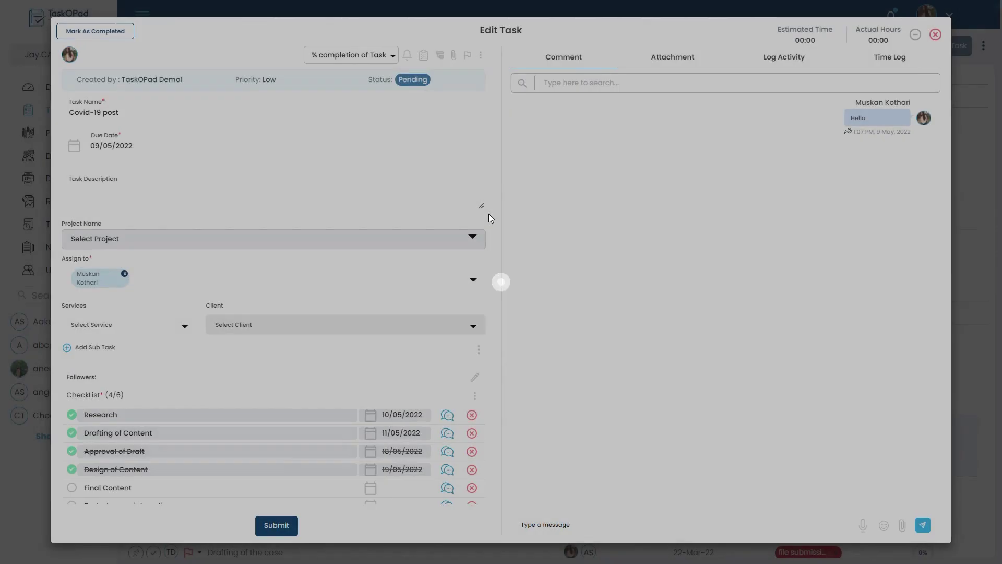
# Step: Set the Final Content checklist item's due date to 25/05/2022
pyautogui.scroll(-2, 490, 218)
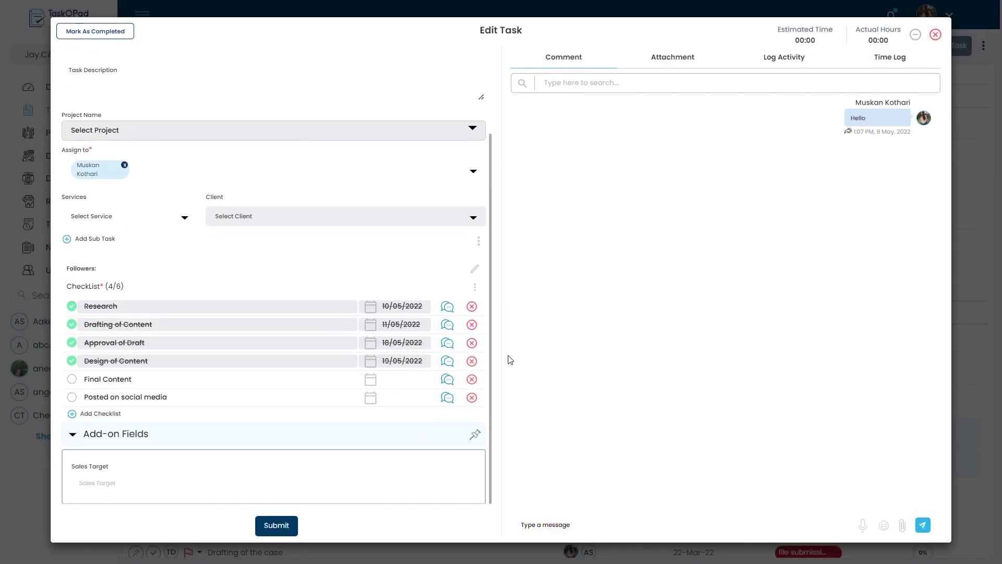
pyautogui.click(416, 385)
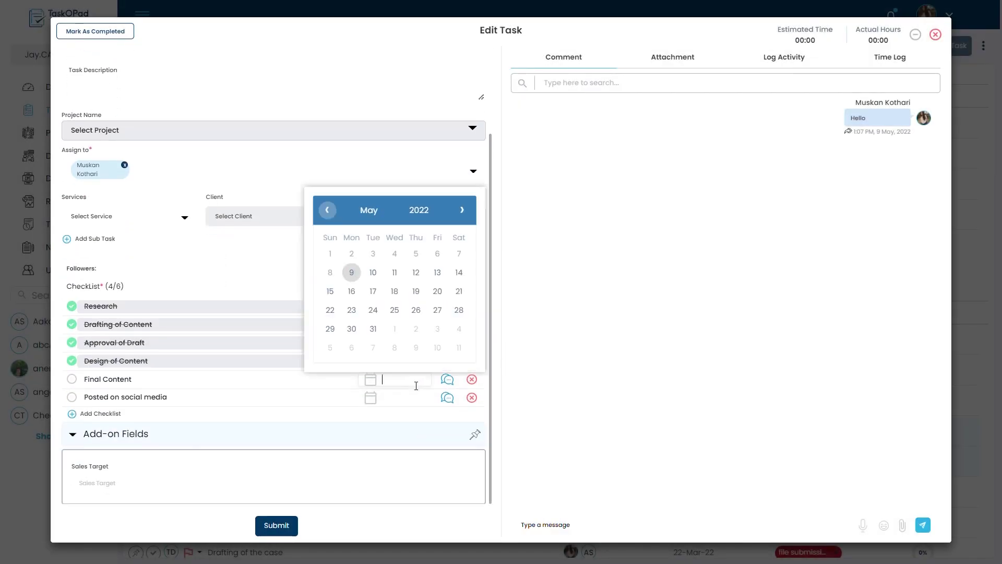
pyautogui.click(395, 310)
# Step: Post the comment 'hi' on the Final Content checklist item
pyautogui.click(448, 380)
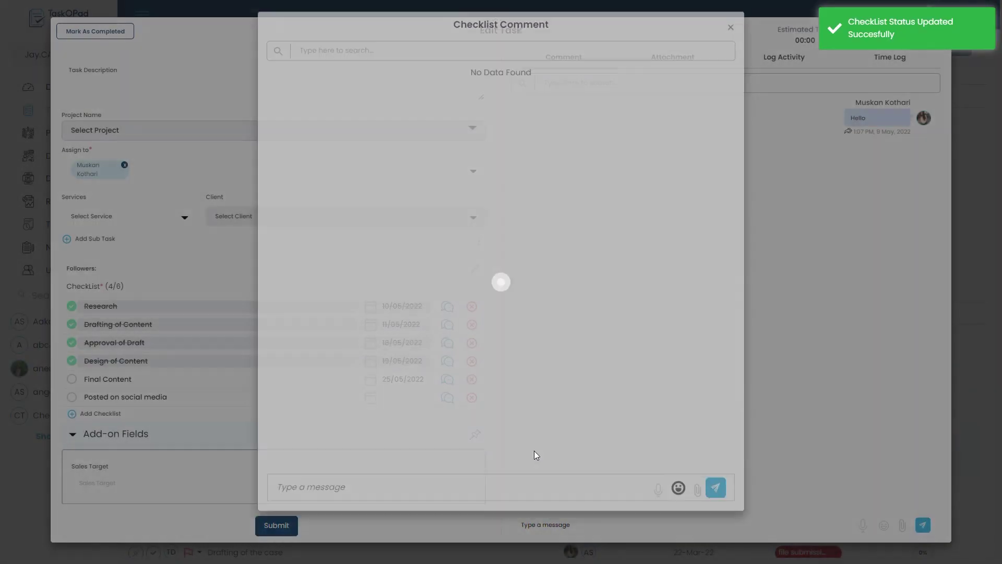
pyautogui.write('hi')
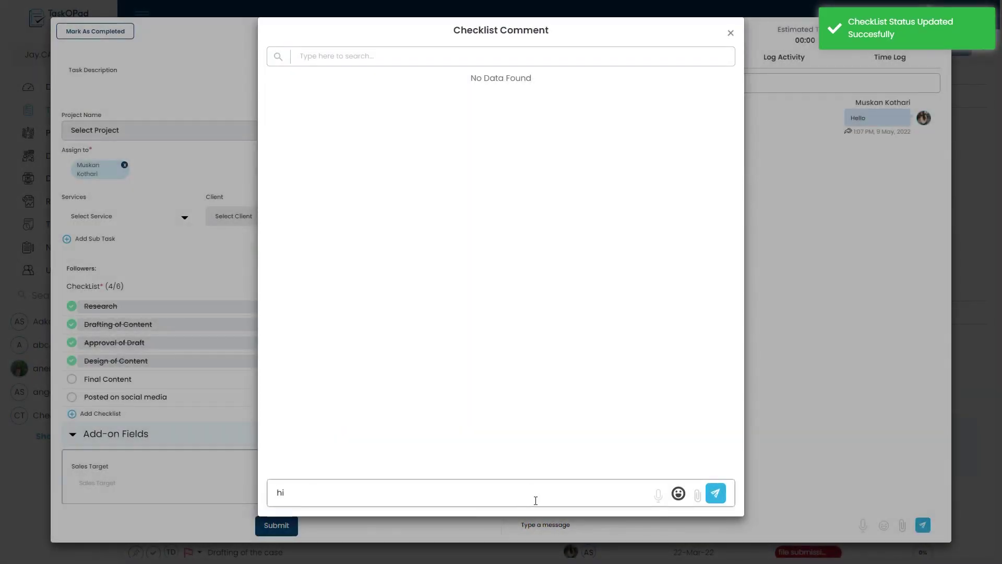
pyautogui.click(715, 493)
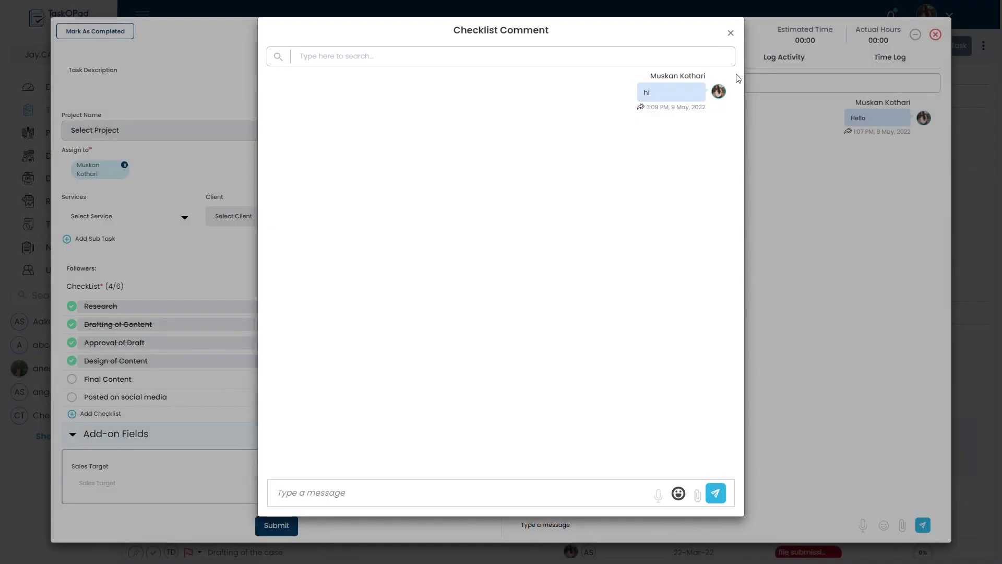
pyautogui.click(731, 33)
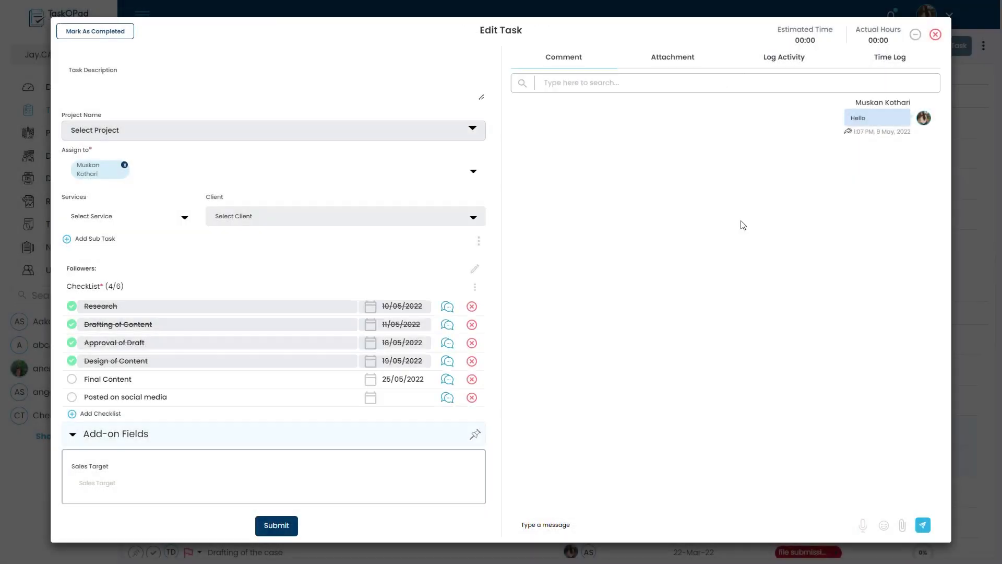
# Step: Check off Final Content, review the Log Activity tab, and close the Edit Task window
pyautogui.click(76, 381)
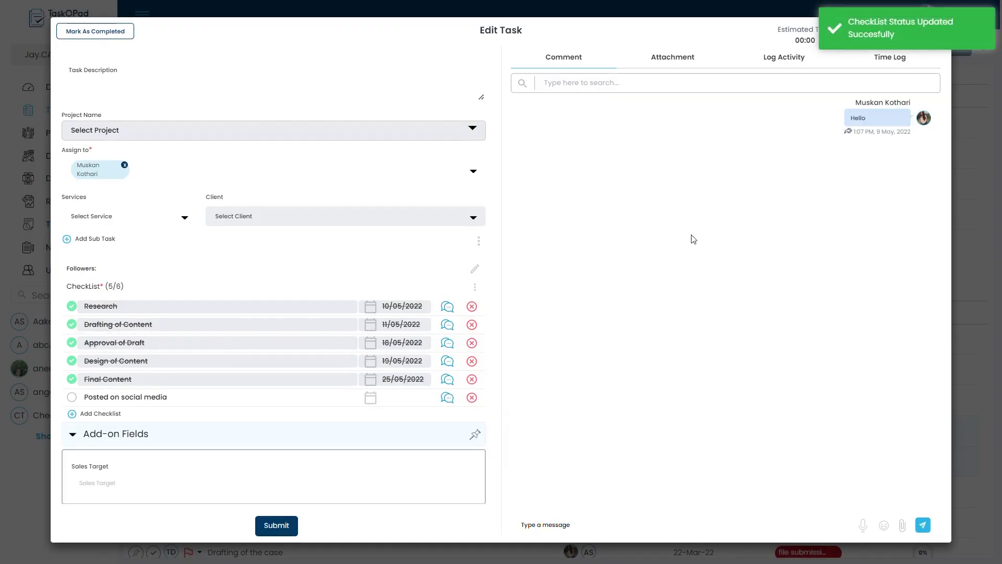
pyautogui.click(784, 59)
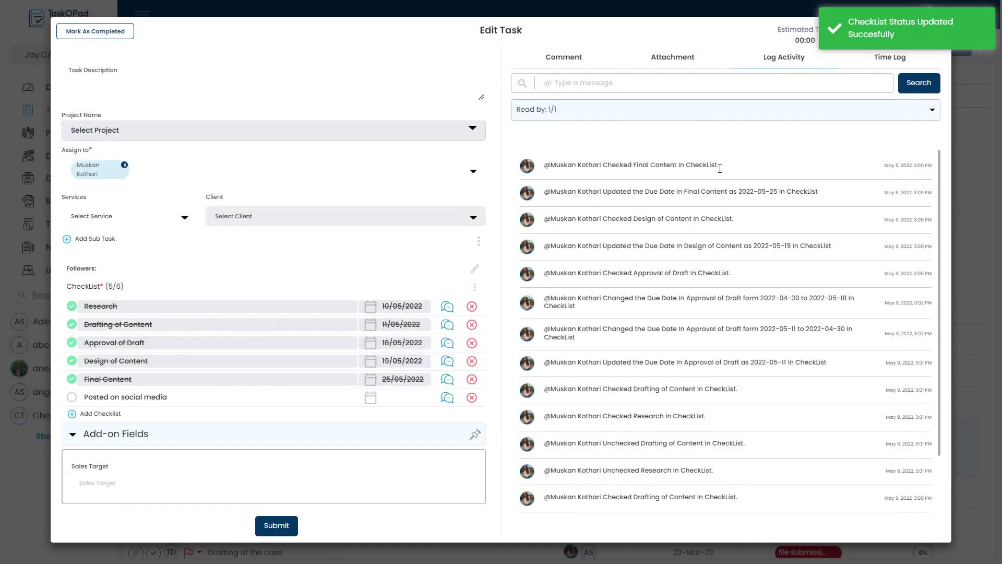
pyautogui.moveTo(720, 169); pyautogui.dragTo(564, 166)
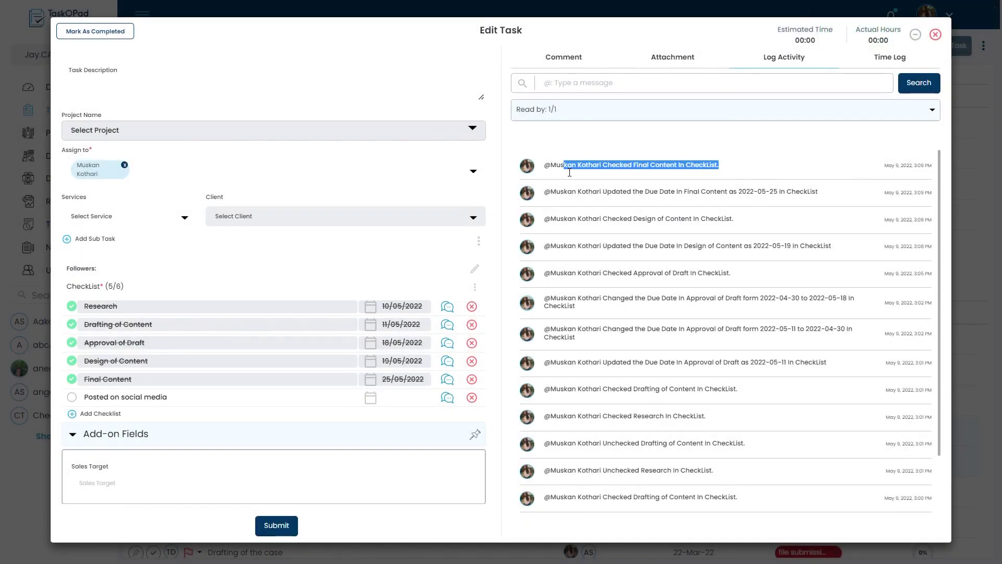
pyautogui.click(934, 36)
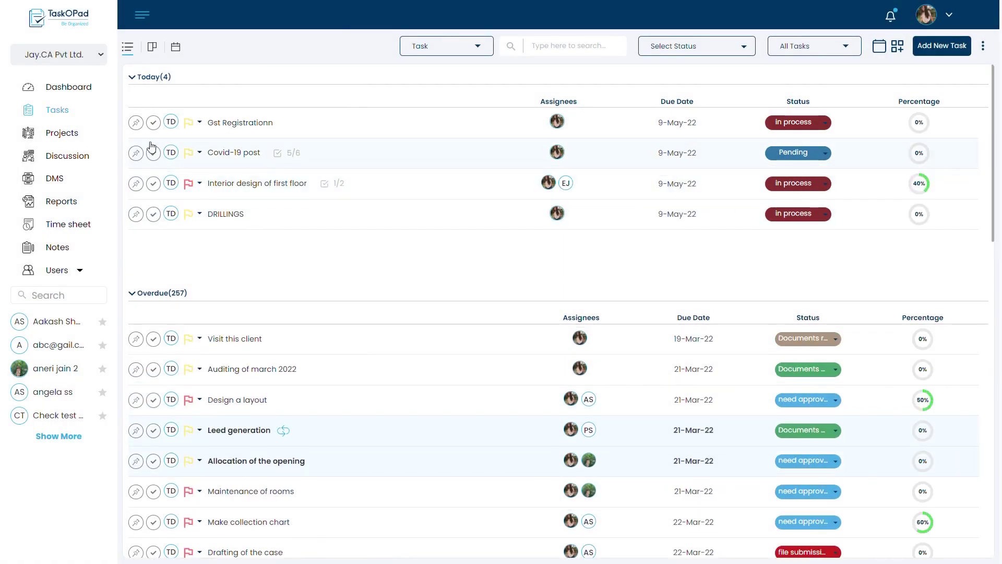
# Step: Return to the Dashboard from the left sidebar
pyautogui.click(97, 93)
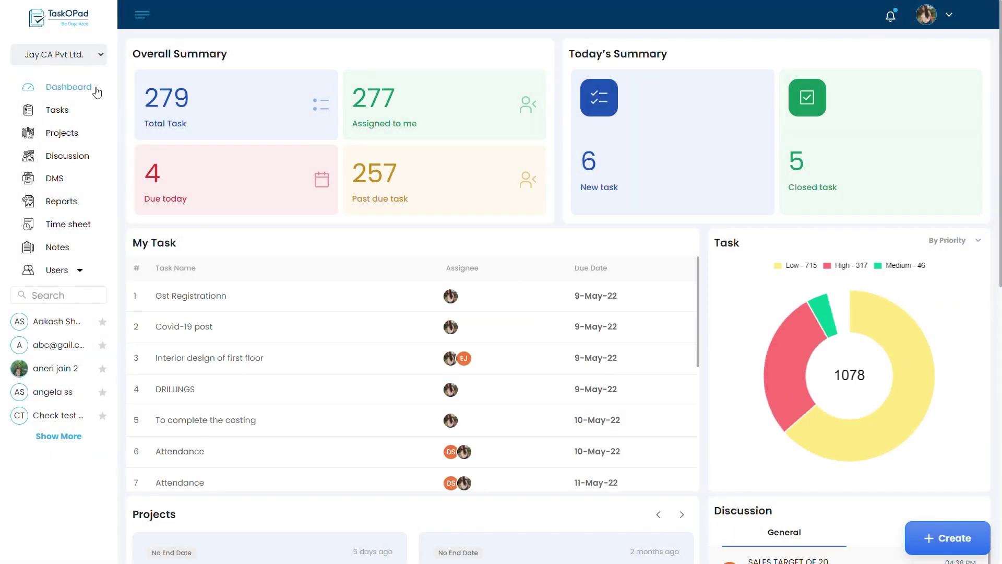